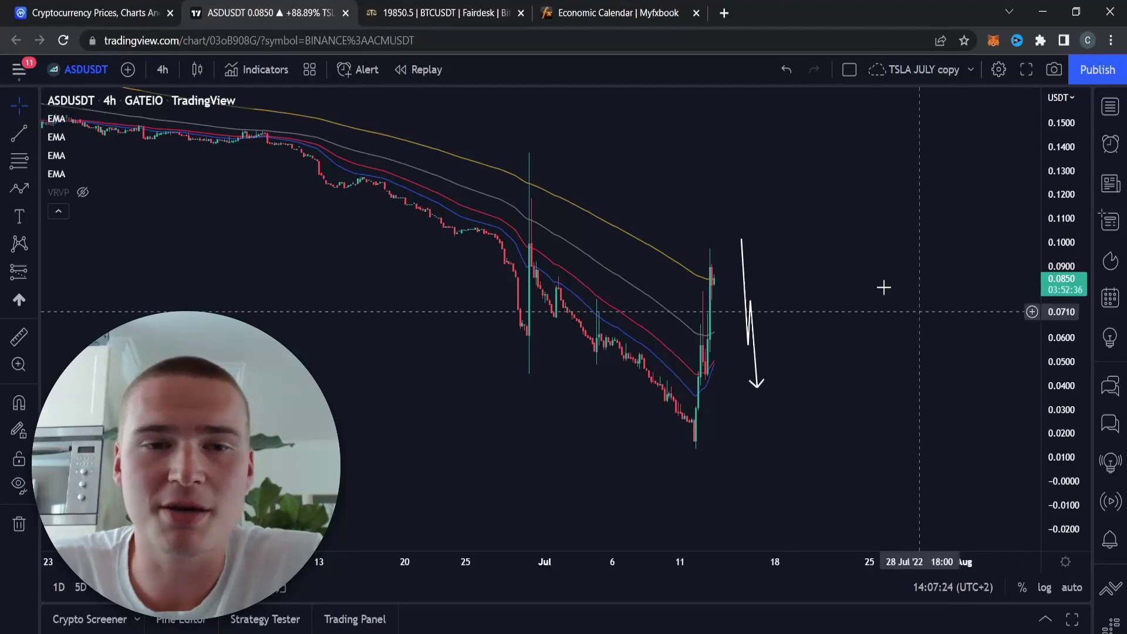
Close the Myfxbook Economic Calendar tab to reveal the ASDUSDT 4h chart.
{"action": "left_click", "coordinate": [696, 14]}
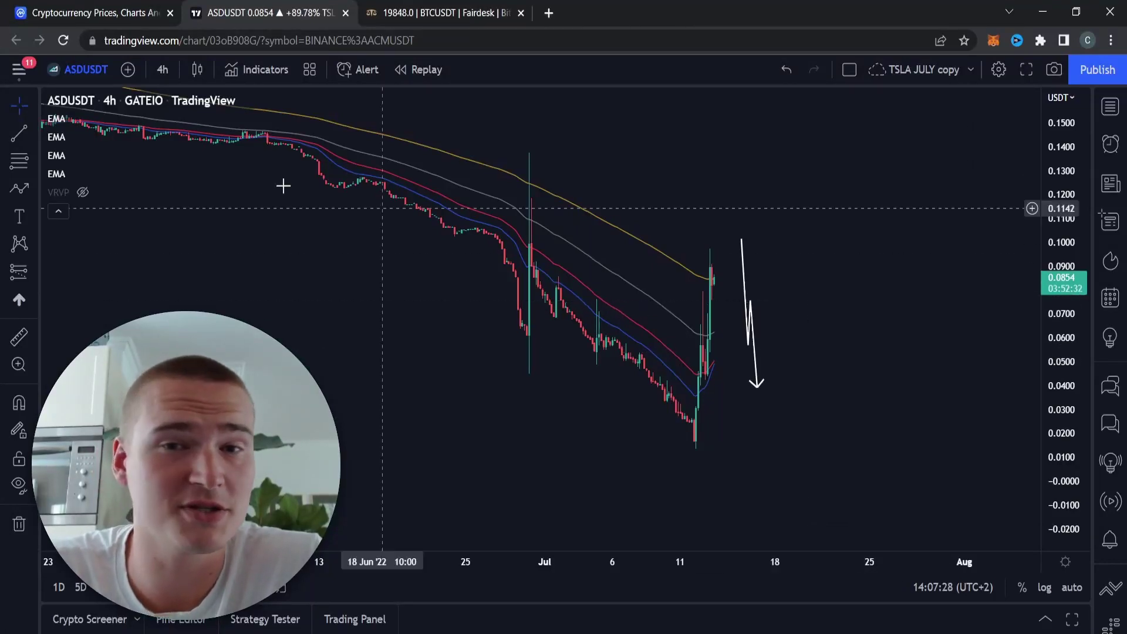
Look up ASD on CoinMarketCap ($0.08468, up 226.24%), then return to the ASDUSDT chart.
{"action": "left_click", "coordinate": [98, 8]}
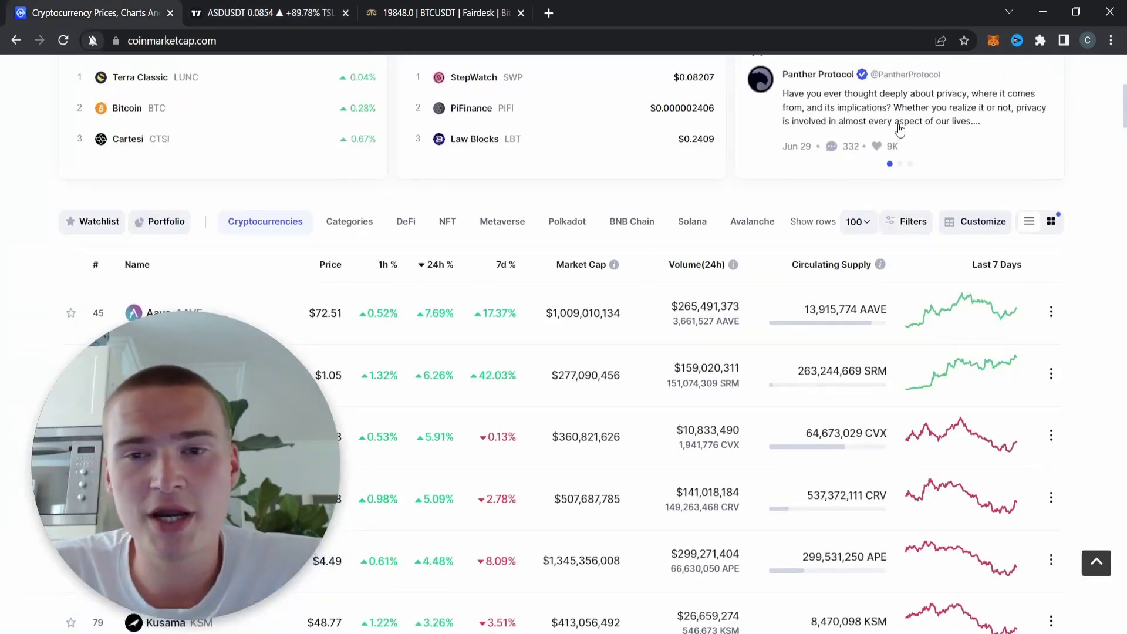
{"action": "scroll", "coordinate": [936, 149], "scroll_direction": "up", "scroll_amount": 5}
{"action": "left_click", "coordinate": [967, 121]}
{"action": "type", "text": "asd"}
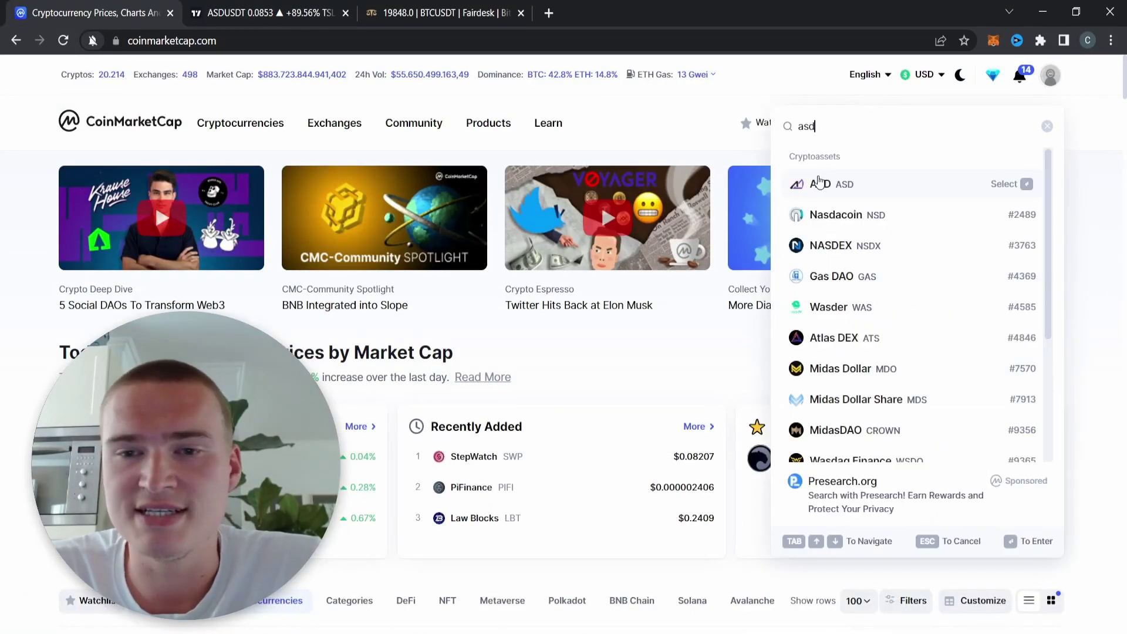
{"action": "left_click", "coordinate": [819, 174]}
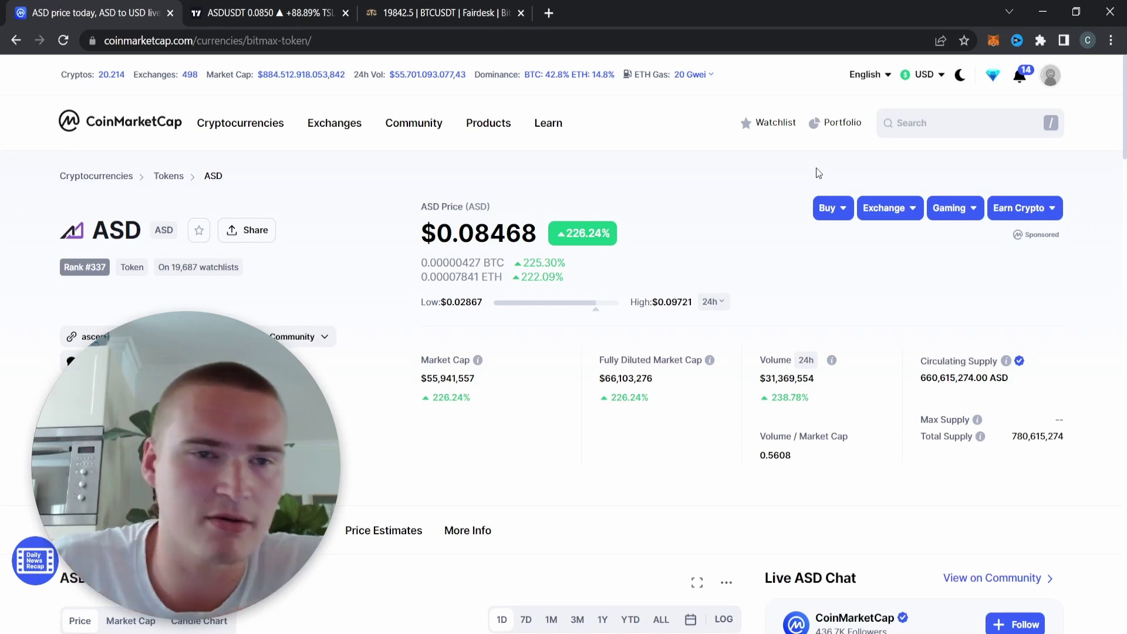
{"action": "left_click", "coordinate": [264, 12]}
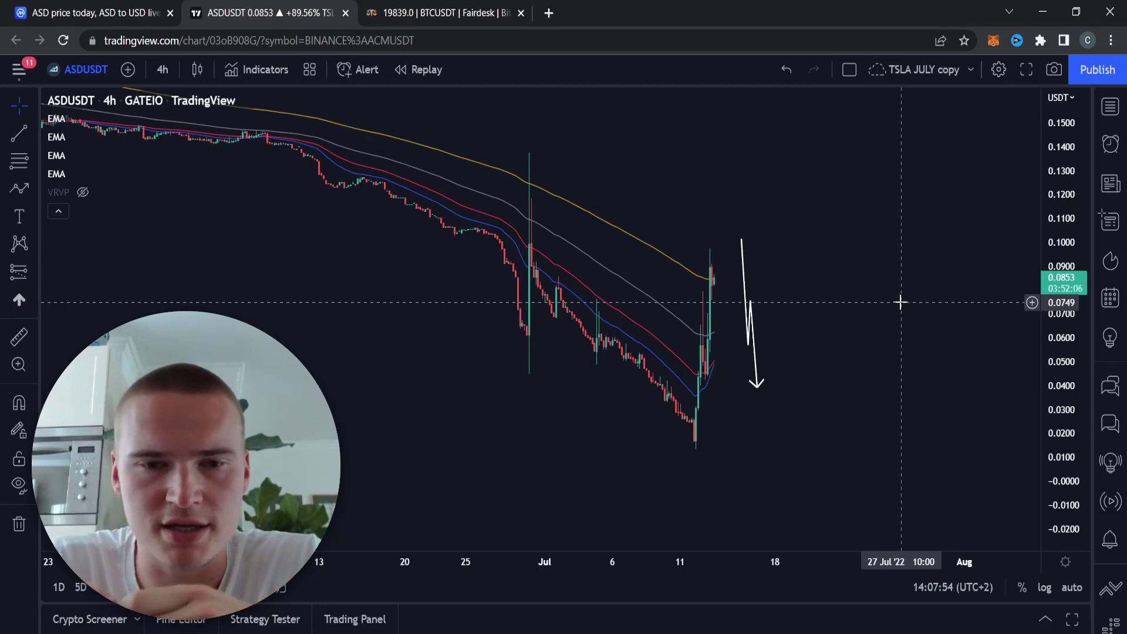
Switch back to the CoinMarketCap ASD page, now at $0.08516.
{"action": "key", "text": "ctrl+shift+Tab"}
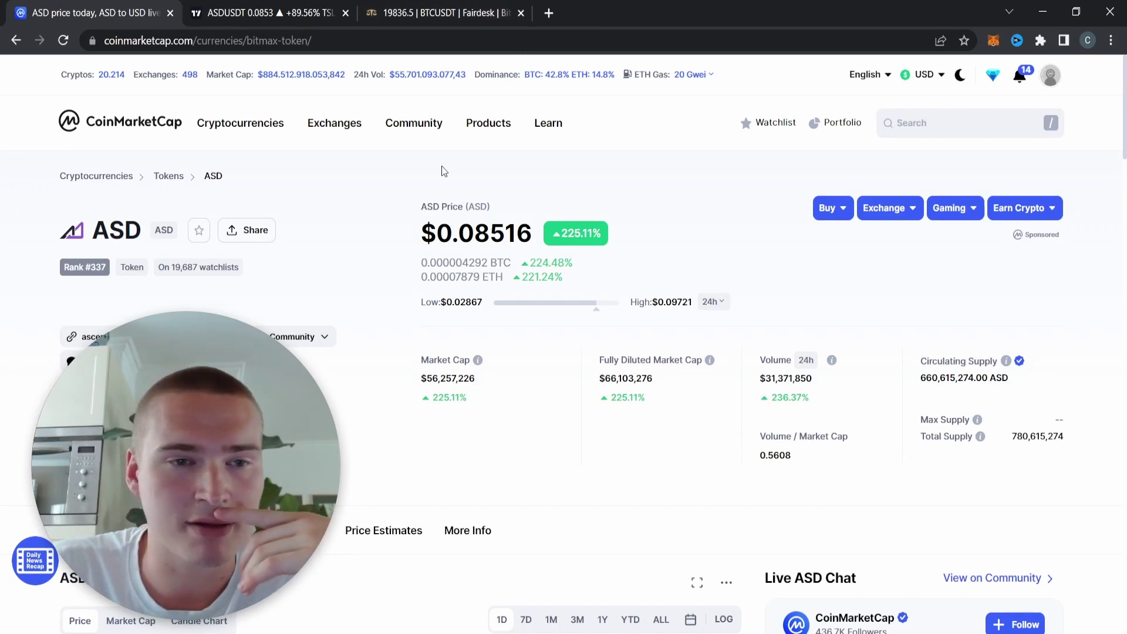
Return to the TradingView ASDUSDT 4h chart, now at 0.0847.
{"action": "left_click", "coordinate": [303, 6]}
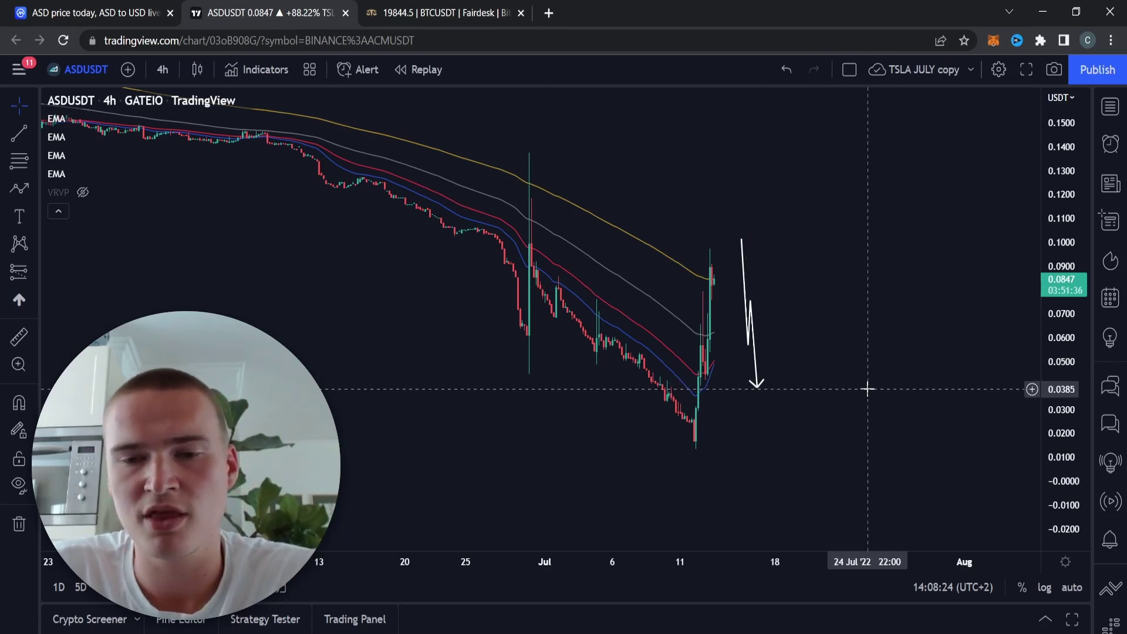
Draw a thin resistance rectangle across the chart near 0.10.
{"action": "left_click_drag", "start_coordinate": [835, 304], "coordinate": [855, 349]}
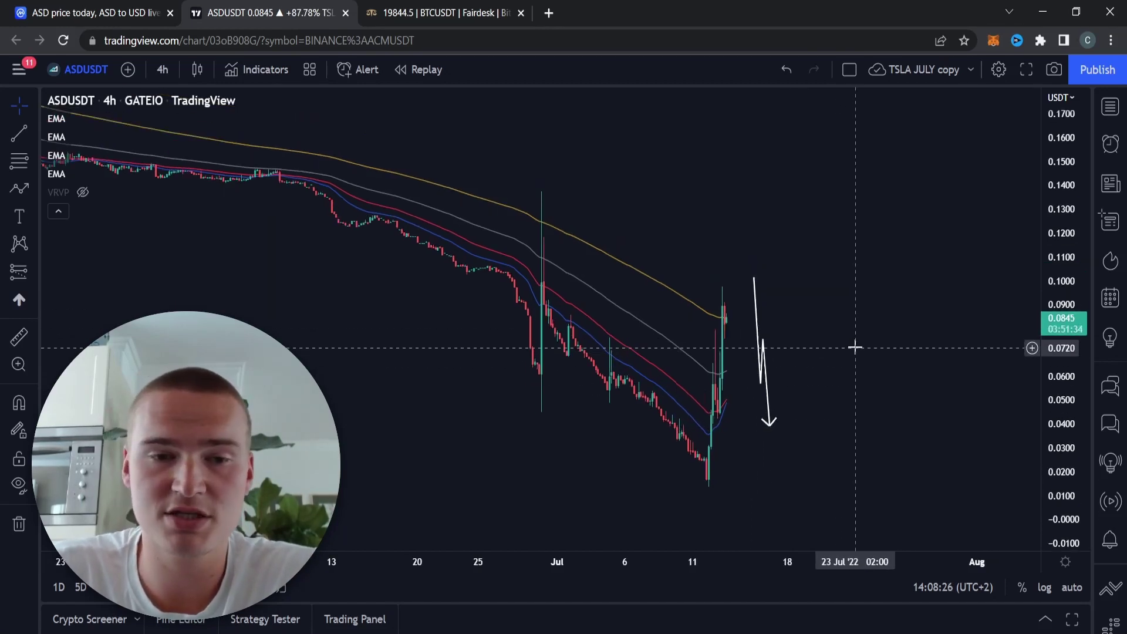
{"action": "left_click", "coordinate": [36, 189]}
{"action": "left_click", "coordinate": [83, 252]}
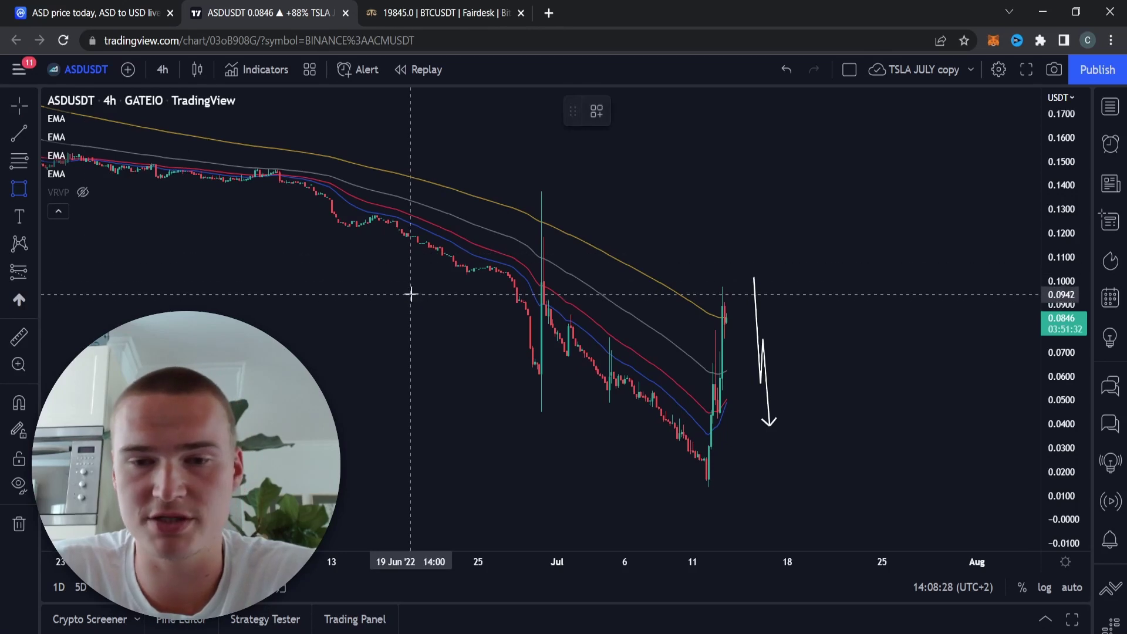
{"action": "left_click_drag", "start_coordinate": [427, 281], "coordinate": [916, 272]}
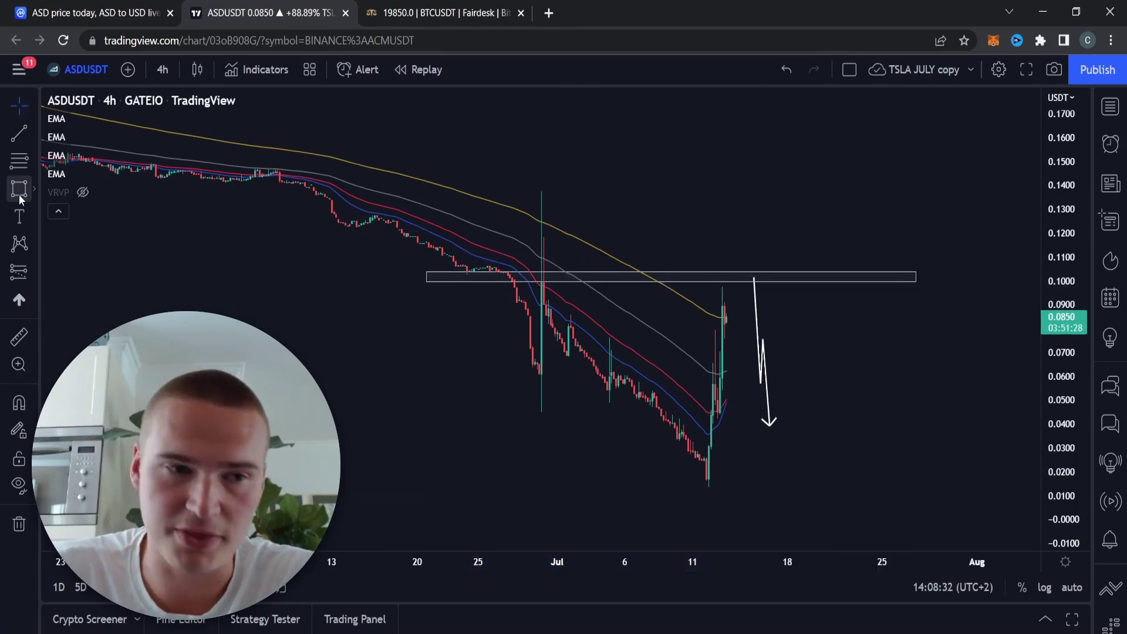
{"action": "left_click_drag", "start_coordinate": [992, 163], "coordinate": [990, 126]}
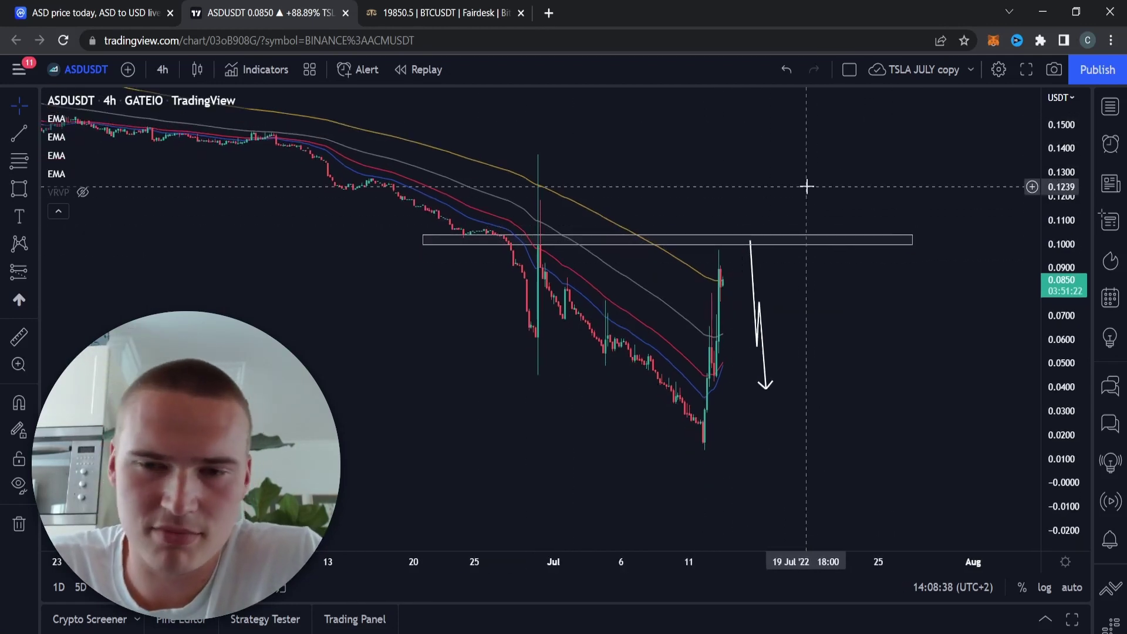
{"action": "left_click_drag", "start_coordinate": [840, 176], "coordinate": [963, 176]}
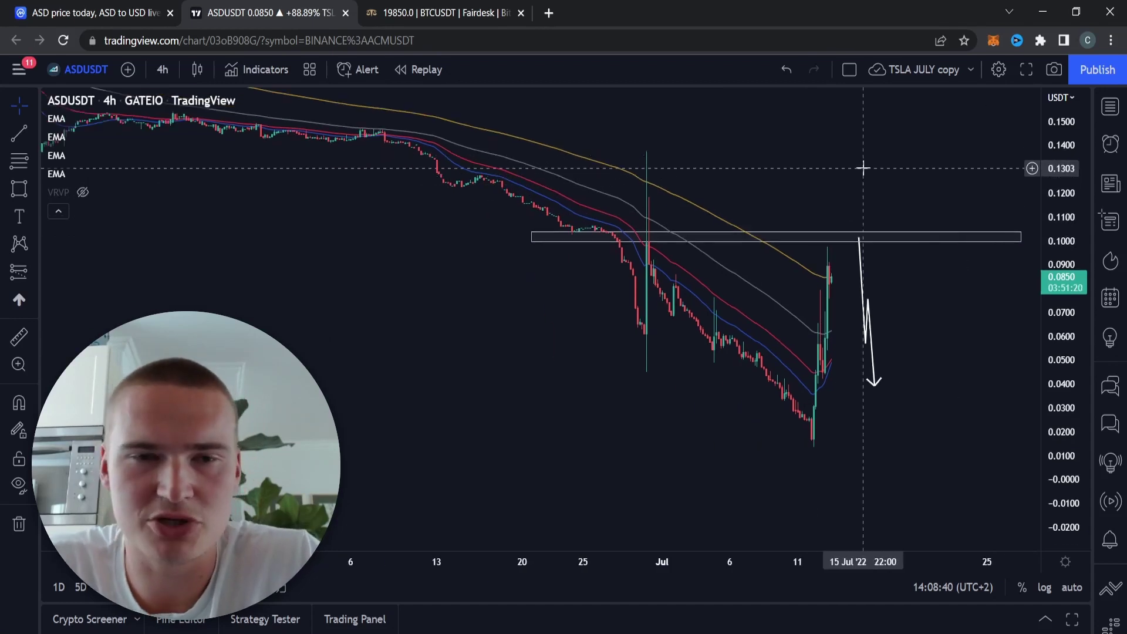
Open AscendEX's Twitter profile from the CoinMarketCap ASD page's Twitter link.
{"action": "left_click", "coordinate": [97, 13]}
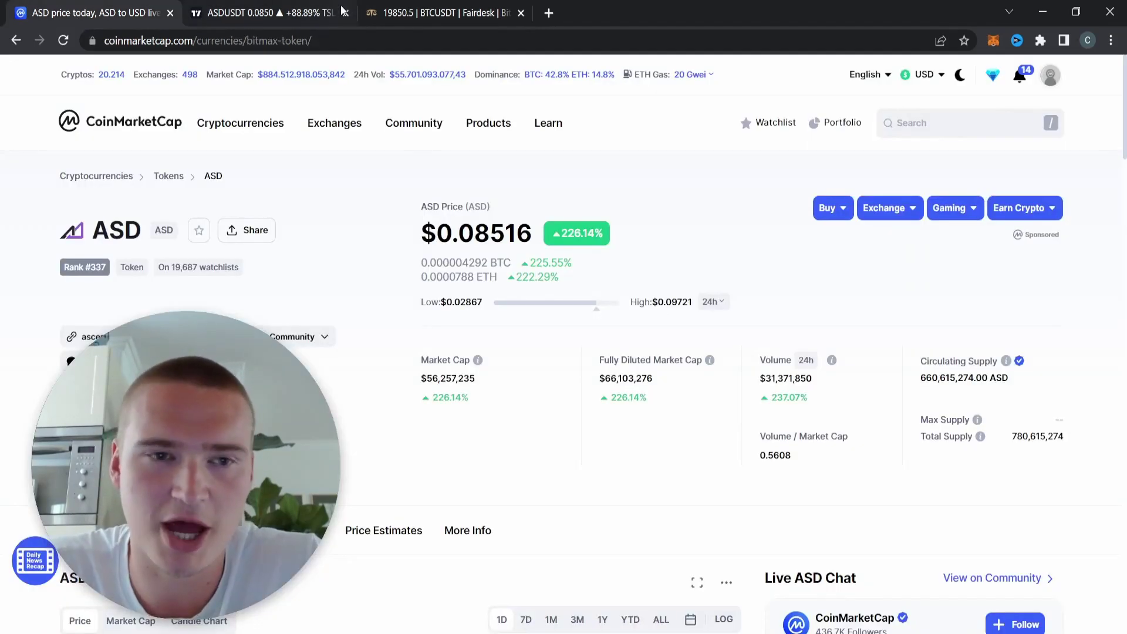
{"action": "left_click", "coordinate": [307, 12]}
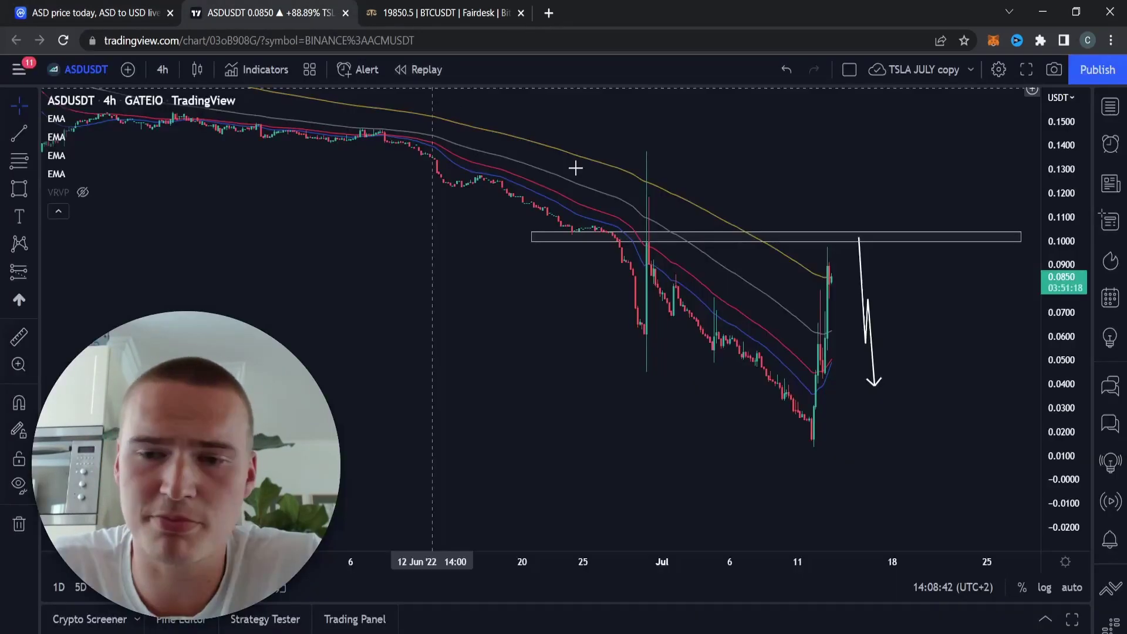
{"action": "left_click", "coordinate": [19, 18]}
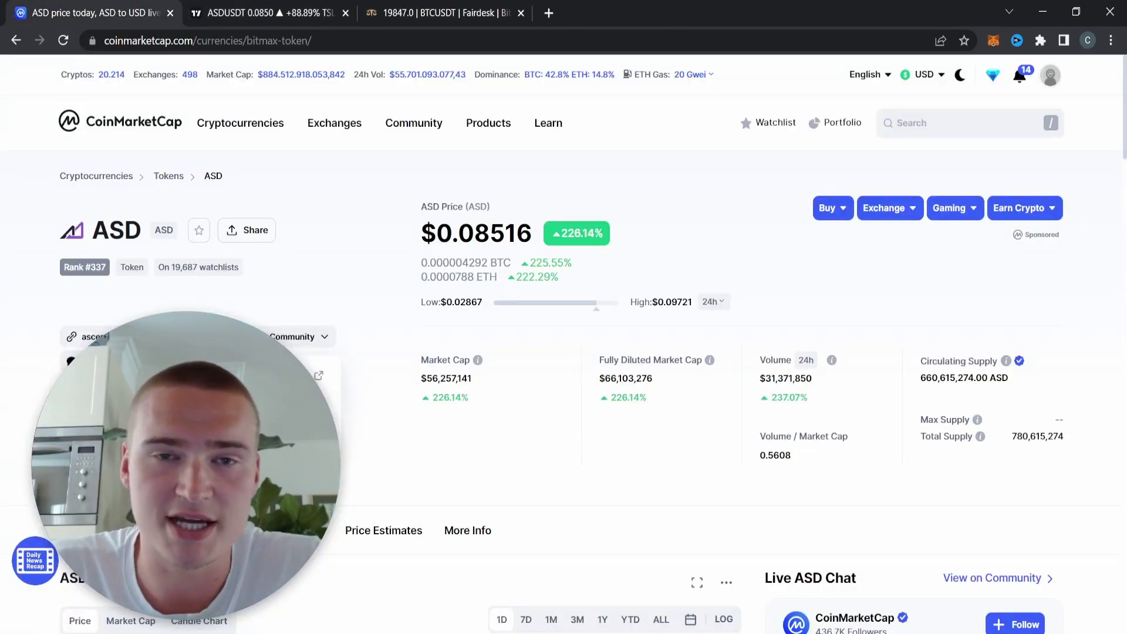
{"action": "left_click", "coordinate": [70, 361]}
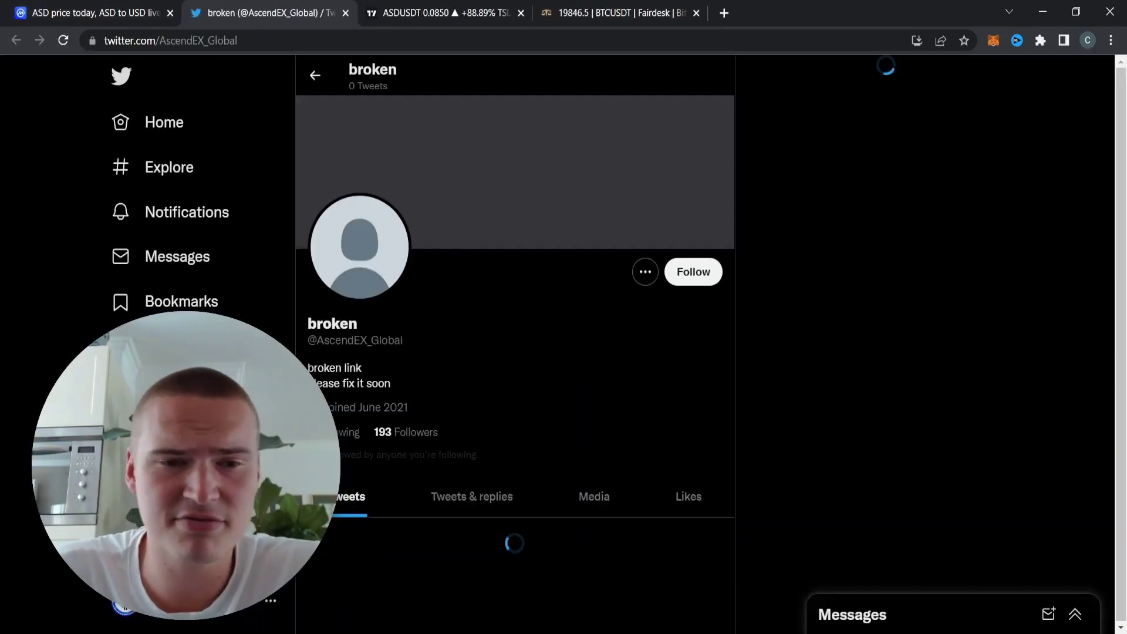
Search Twitter for 'ascend' and open the official AscendEX account.
{"action": "left_click", "coordinate": [881, 77]}
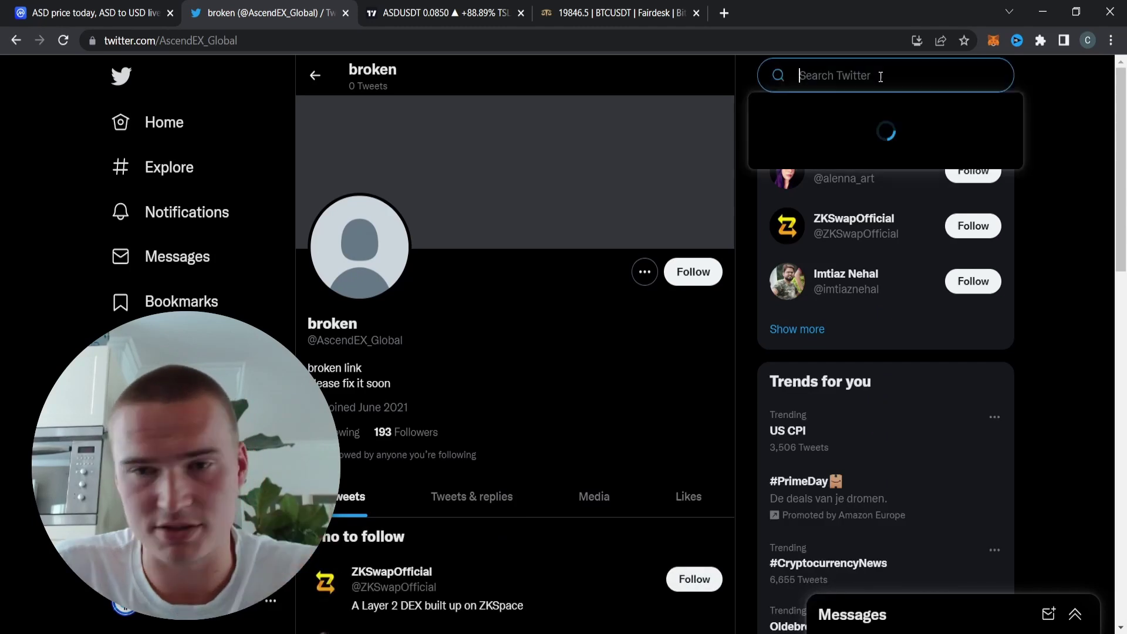
{"action": "type", "text": "ascend"}
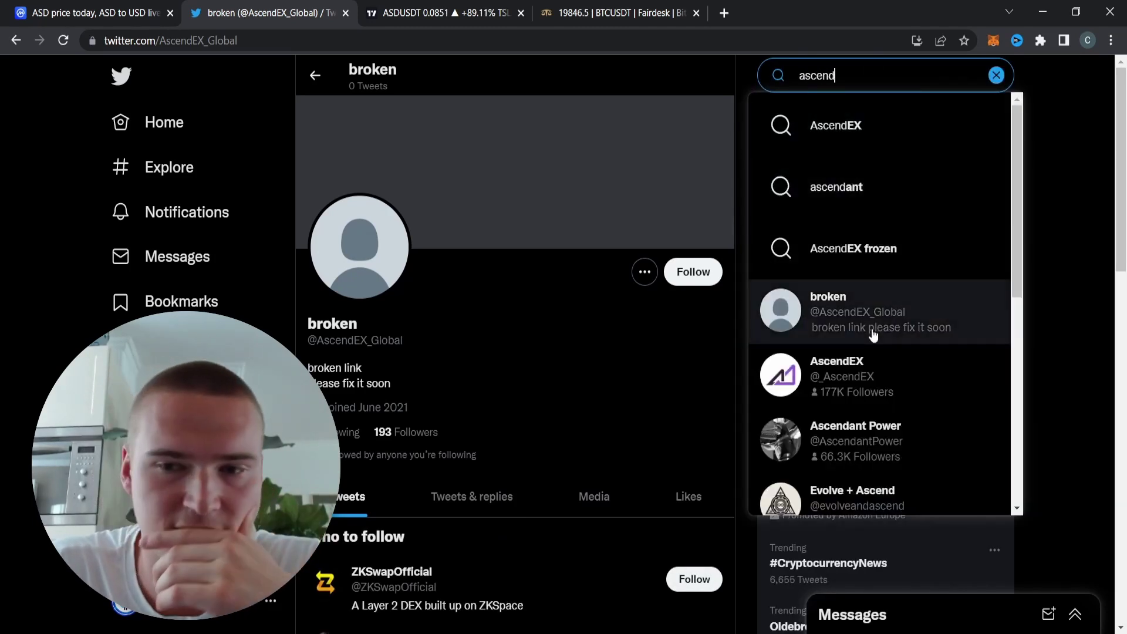
{"action": "left_click", "coordinate": [878, 374]}
{"action": "left_click", "coordinate": [445, 14]}
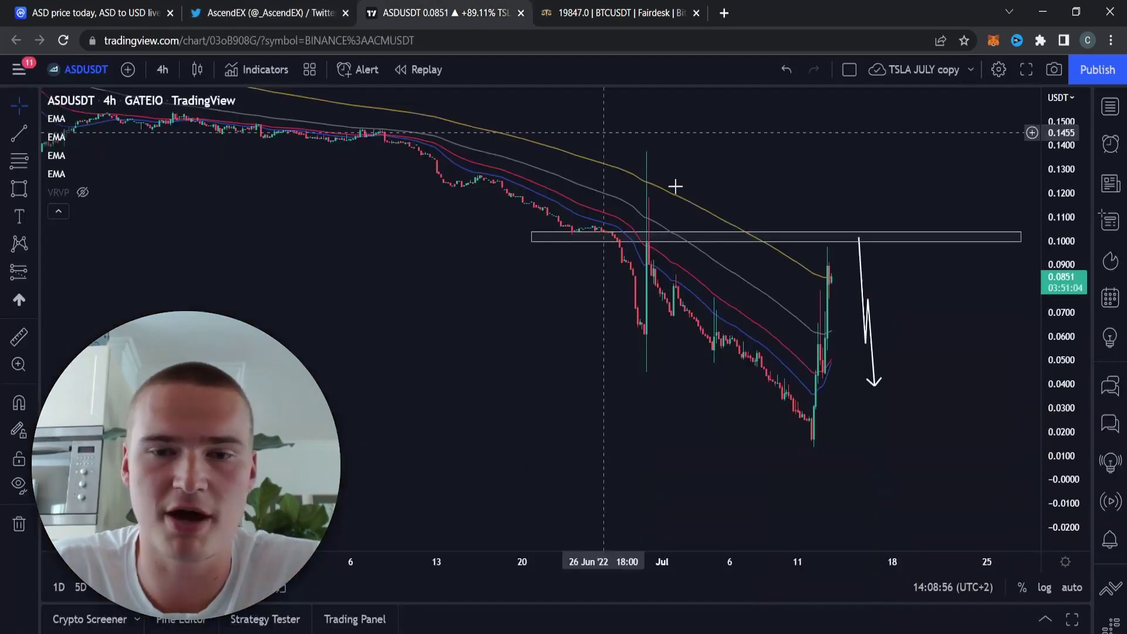
{"action": "left_click", "coordinate": [35, 275]}
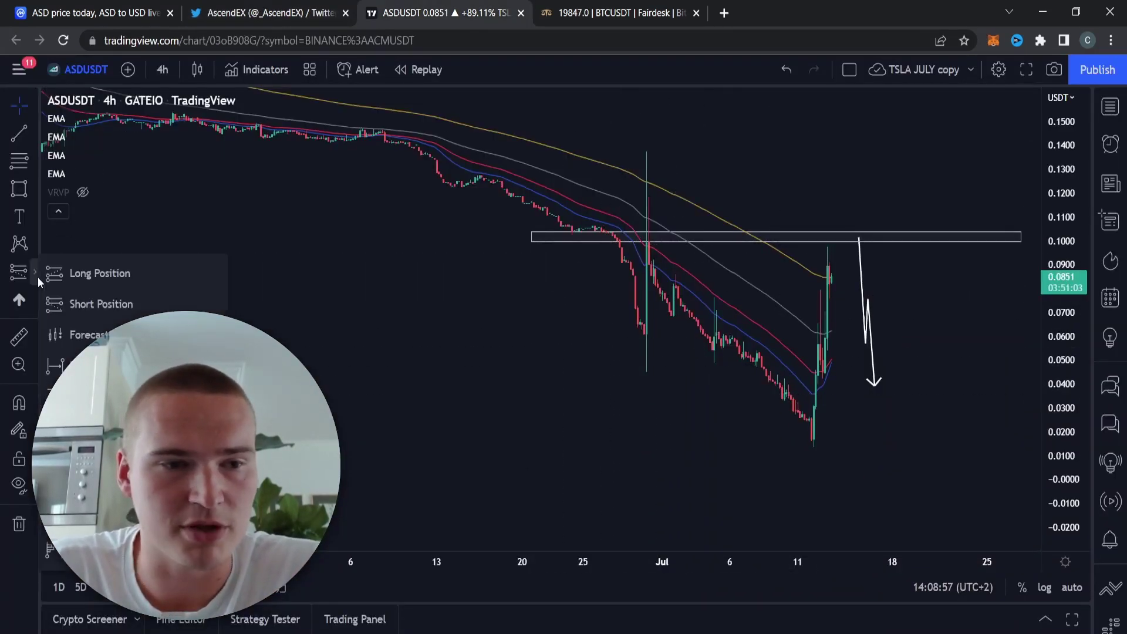
{"action": "left_click", "coordinate": [88, 307]}
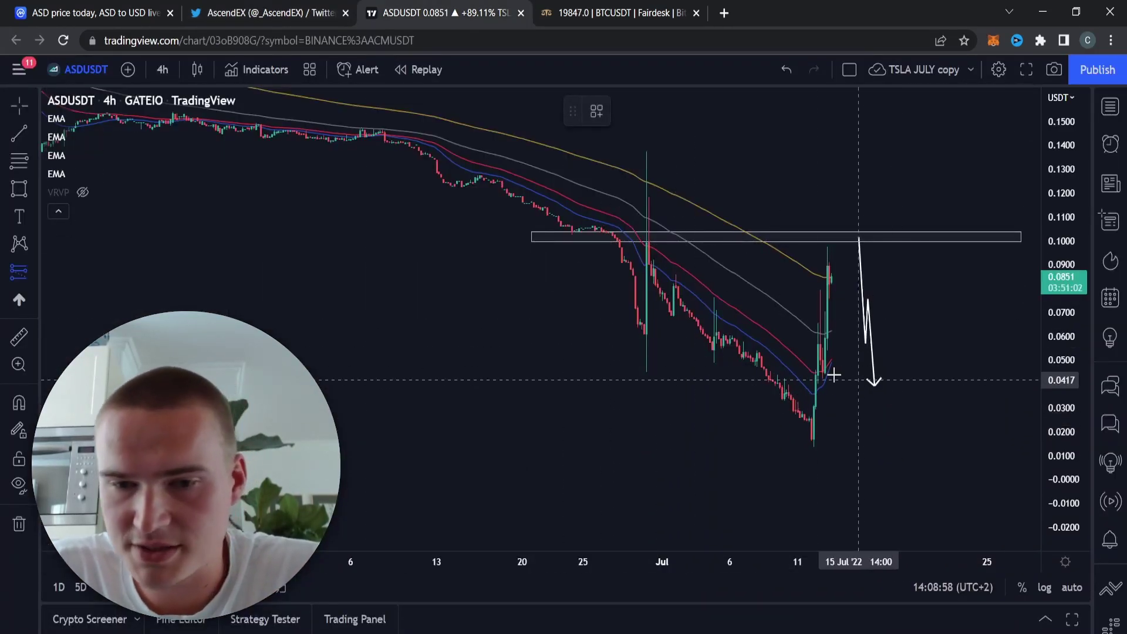
{"action": "left_click", "coordinate": [786, 384]}
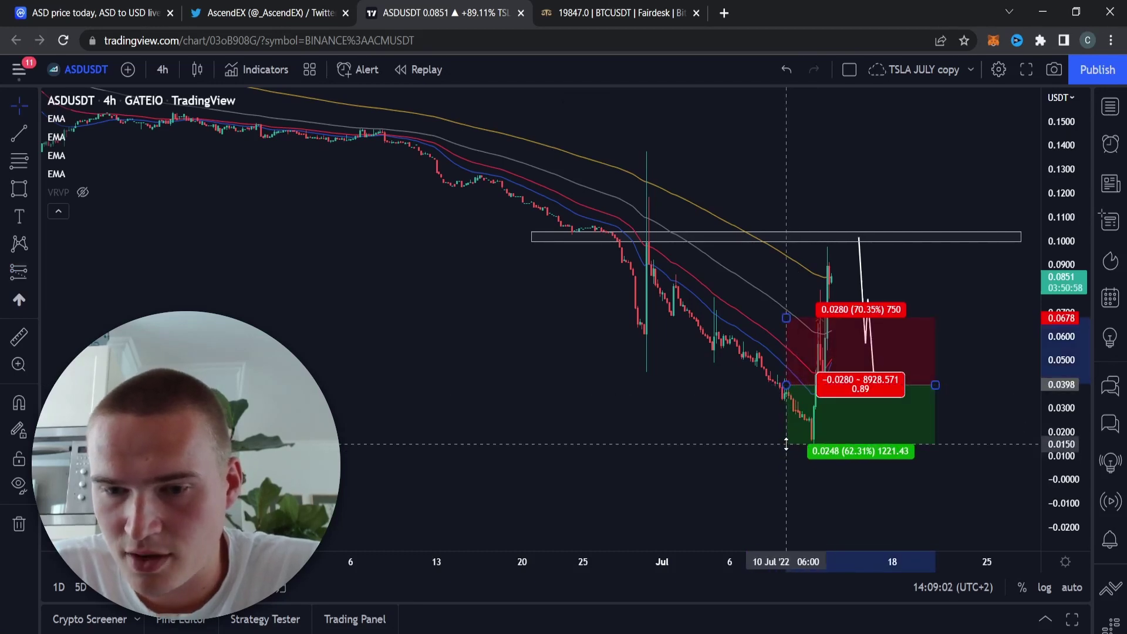
{"action": "left_click_drag", "start_coordinate": [786, 444], "coordinate": [786, 443]}
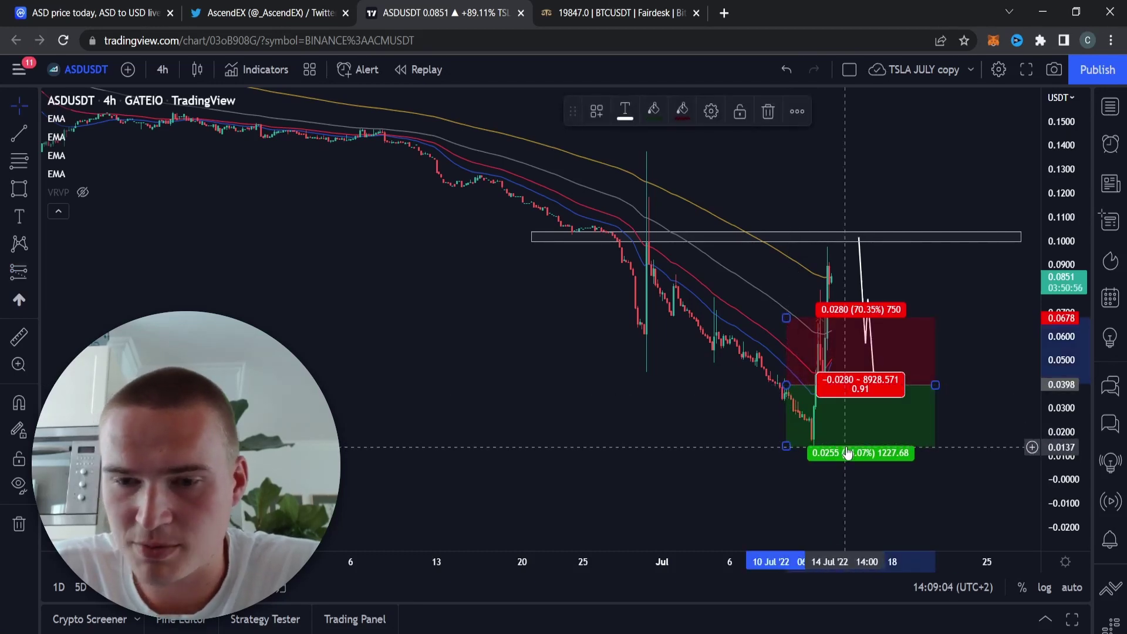
{"action": "left_click", "coordinate": [768, 111]}
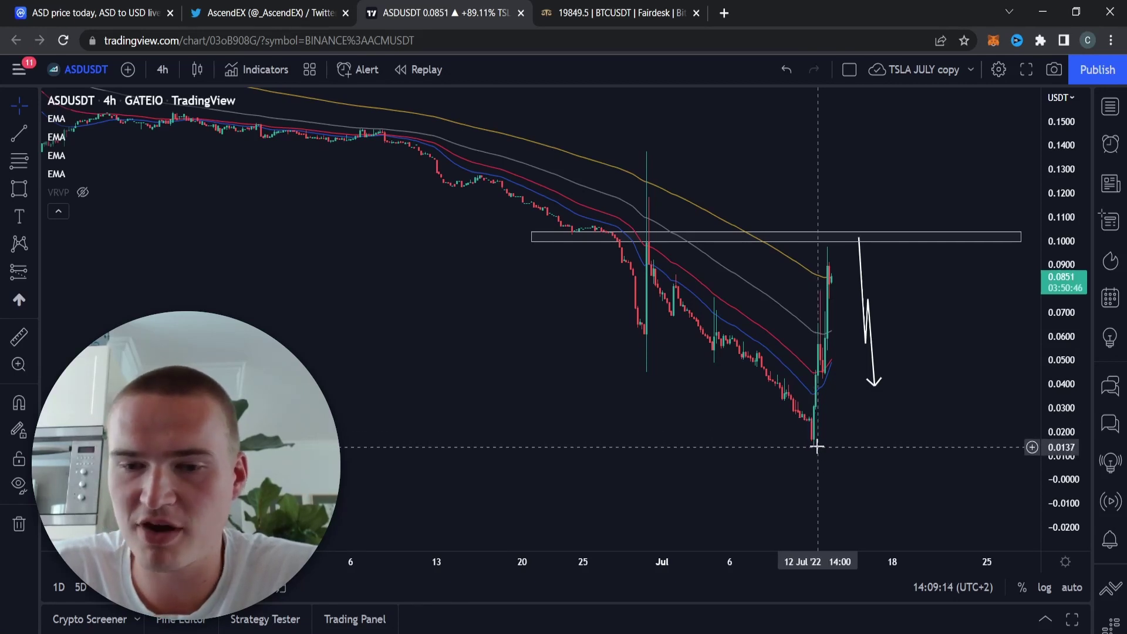
{"action": "left_click_drag", "start_coordinate": [303, 166], "coordinate": [379, 244]}
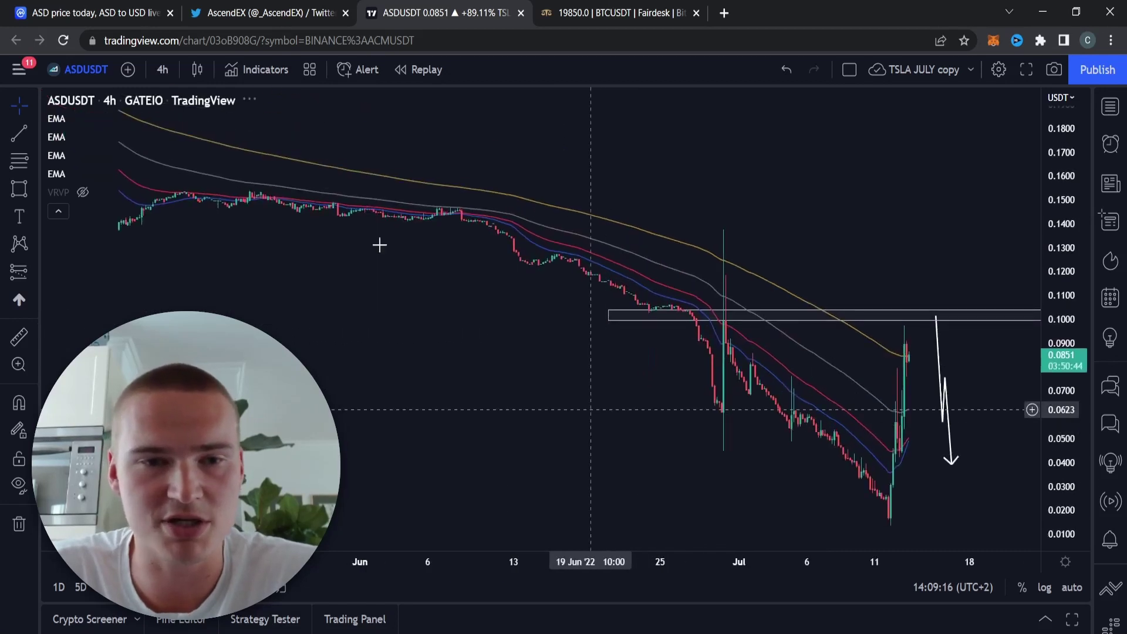
{"action": "left_click_drag", "start_coordinate": [508, 368], "coordinate": [401, 268]}
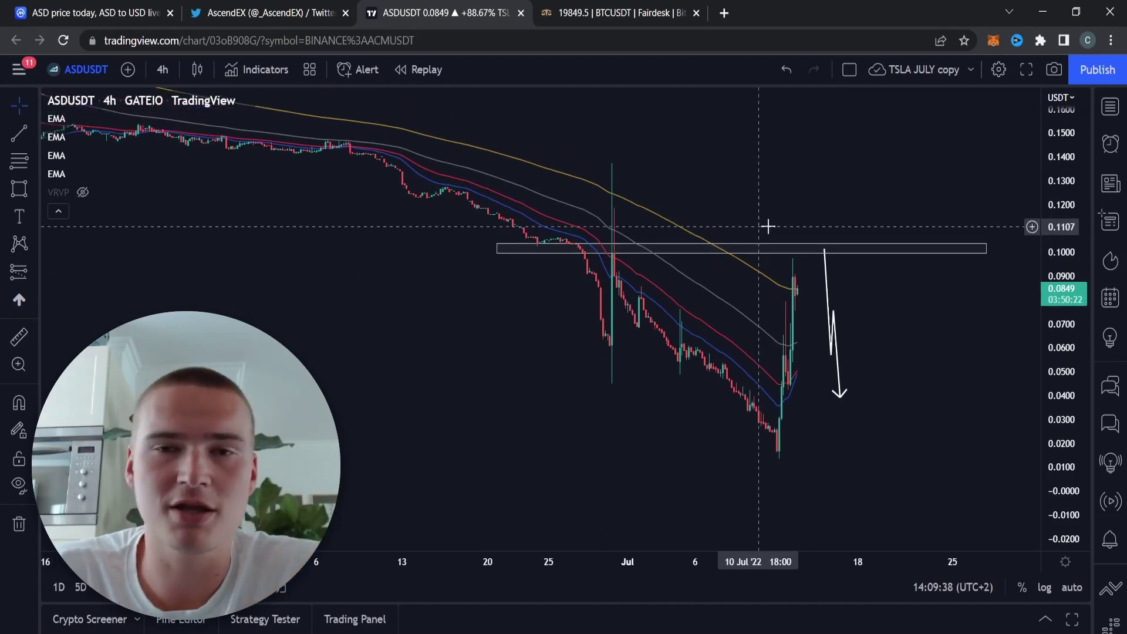
Open the 'Note on ASD Pricing Incident' article from the AscendEX tweet's ascendex.com link.
{"action": "left_click", "coordinate": [284, 10]}
{"action": "scroll", "coordinate": [529, 322], "scroll_direction": "down", "scroll_amount": 15}
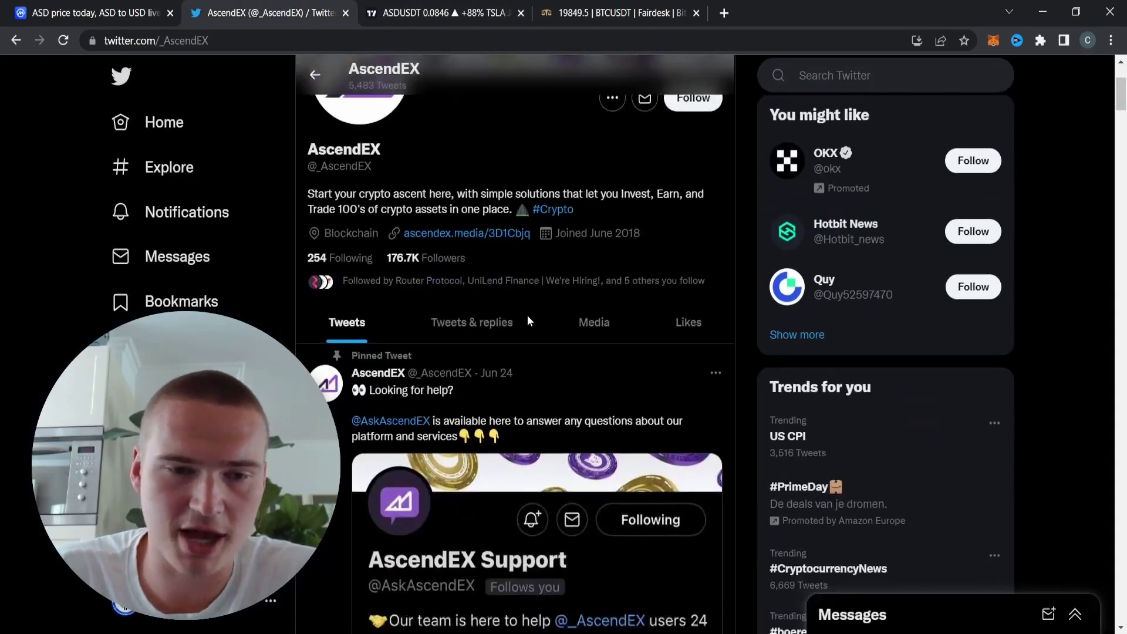
{"action": "scroll", "coordinate": [529, 321], "scroll_direction": "down", "scroll_amount": 7}
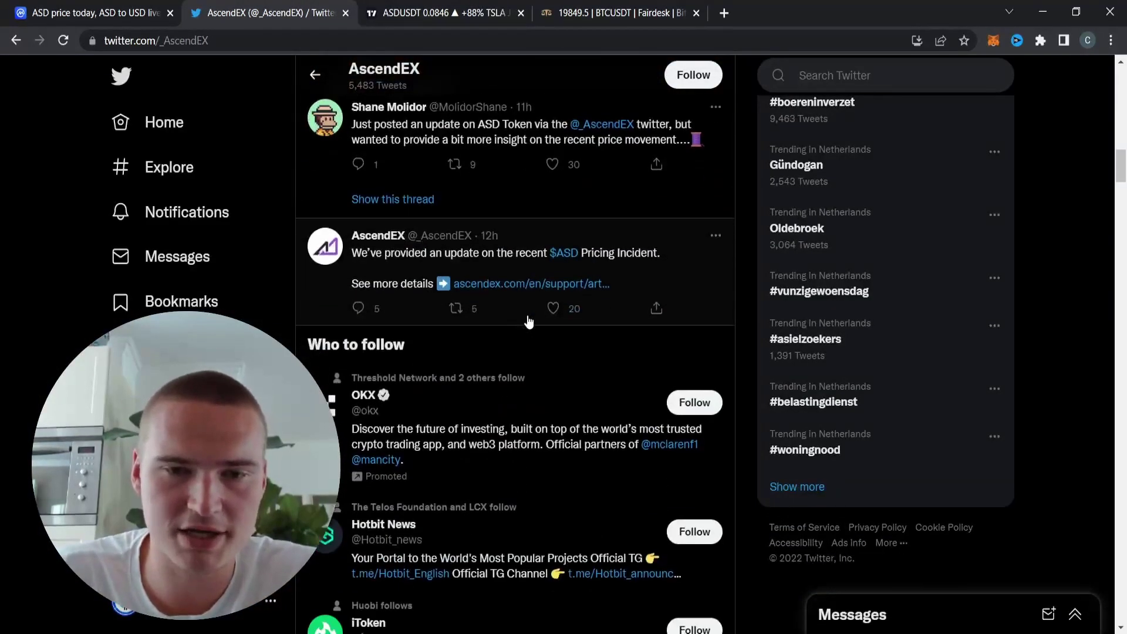
{"action": "left_click", "coordinate": [543, 140]}
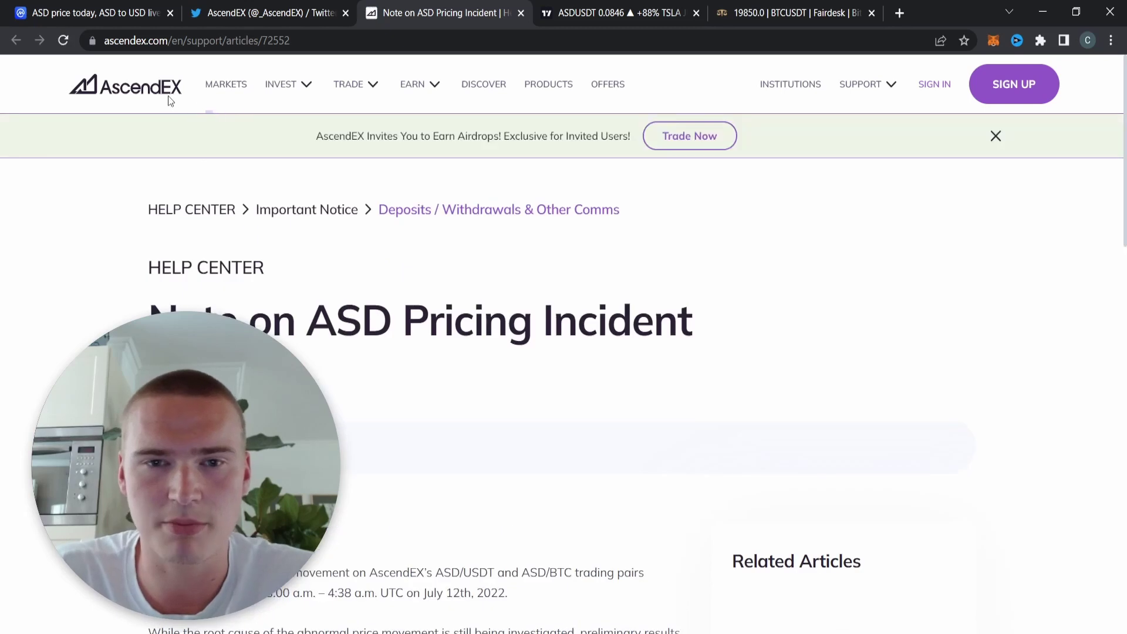
Read through the 2022-07-13 'Note on ASD Pricing Incident' article.
{"action": "mouse_move", "coordinate": [878, 91]}
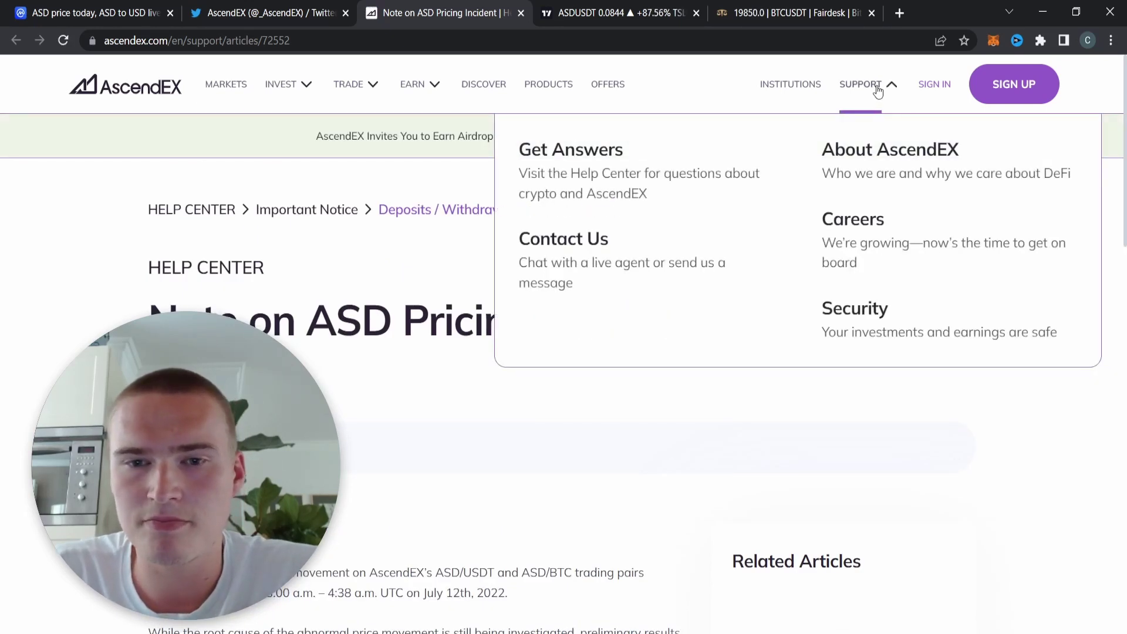
{"action": "scroll", "coordinate": [282, 148], "scroll_direction": "down", "scroll_amount": 5}
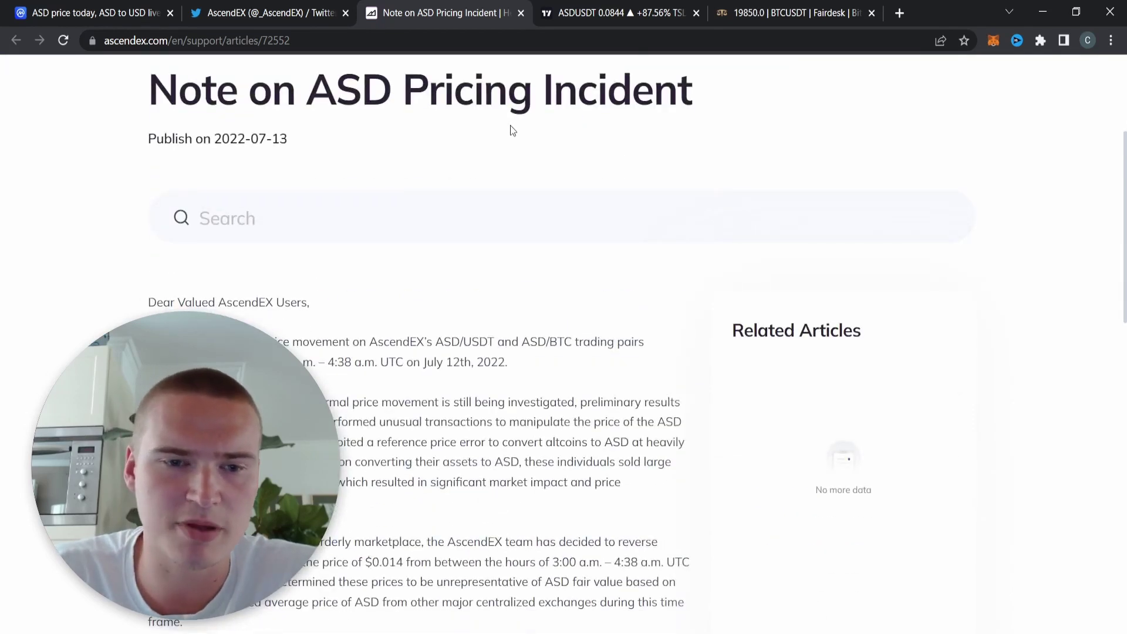
{"action": "scroll", "coordinate": [510, 130], "scroll_direction": "down", "scroll_amount": 2}
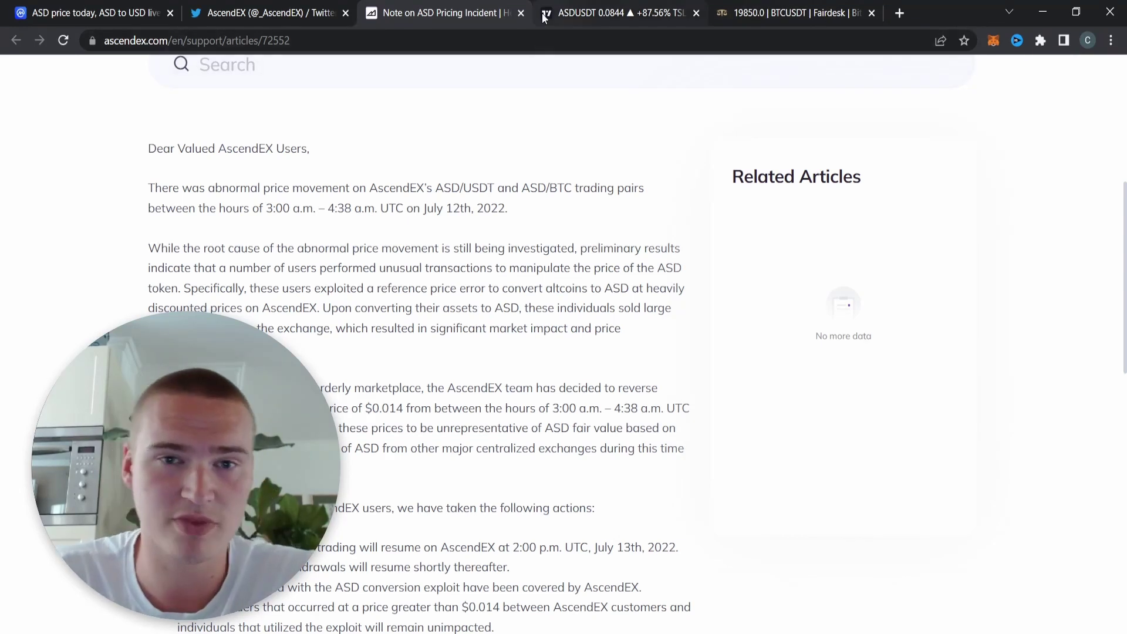
Close the pricing incident article and Twitter tabs to return to the ASDUSDT chart.
{"action": "left_click", "coordinate": [521, 13]}
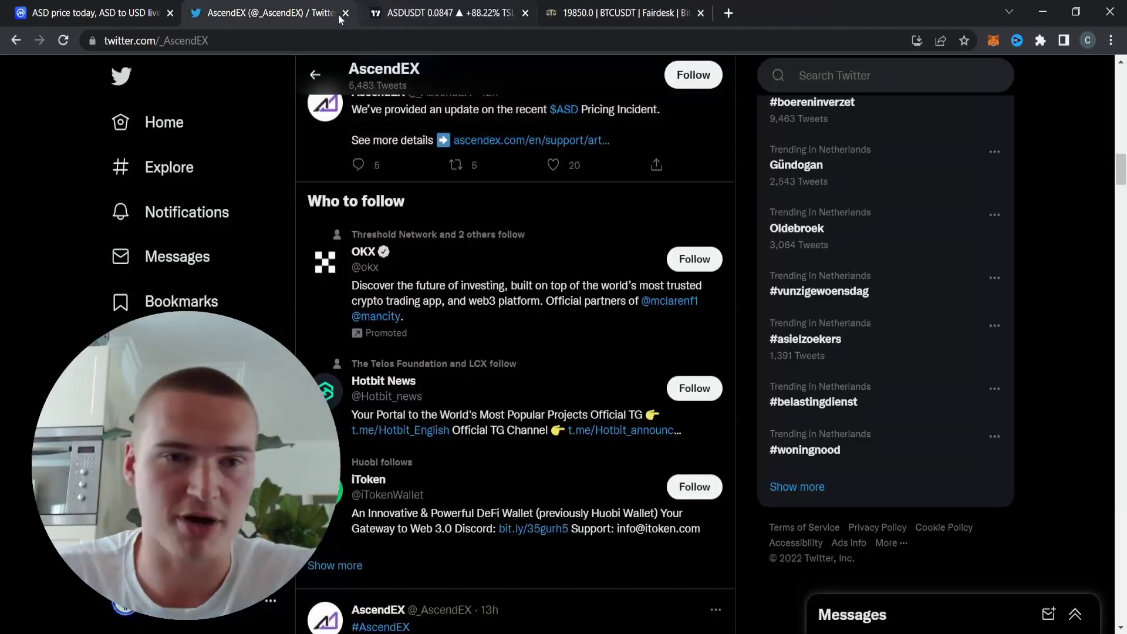
{"action": "left_click", "coordinate": [345, 12]}
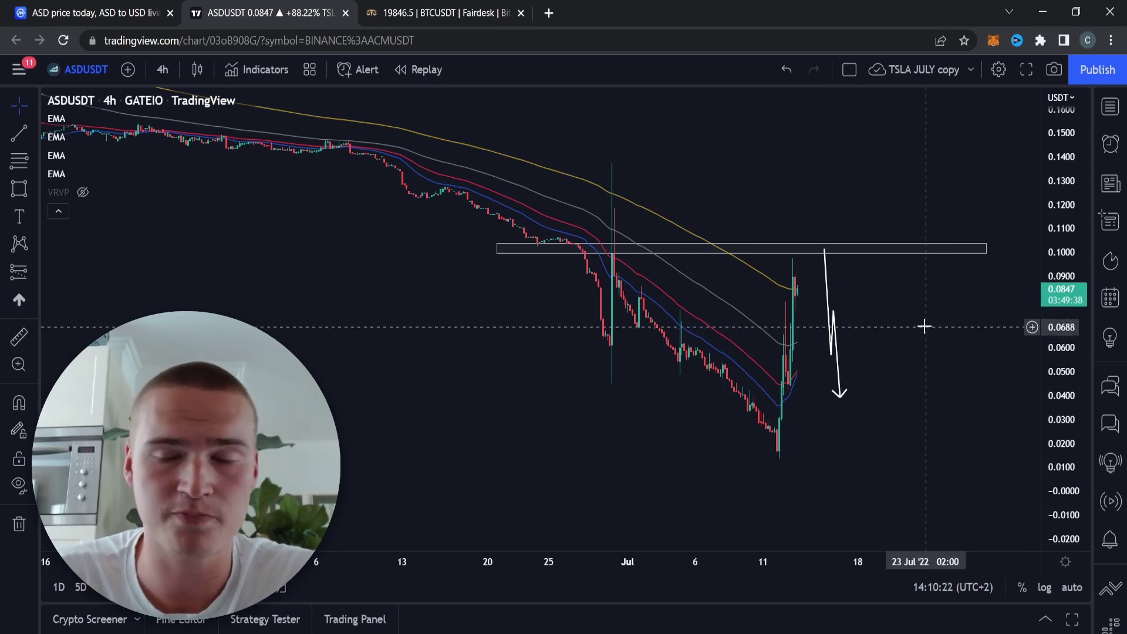
{"action": "scroll", "coordinate": [930, 328], "scroll_direction": "left", "scroll_amount": 3}
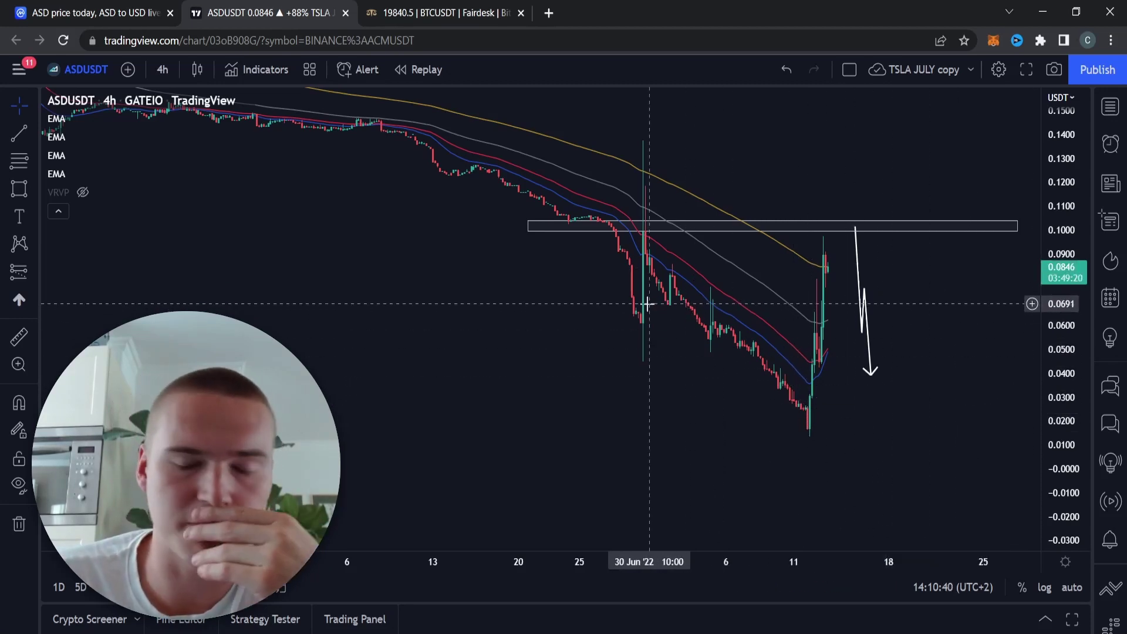
{"action": "left_click_drag", "start_coordinate": [836, 151], "coordinate": [853, 172]}
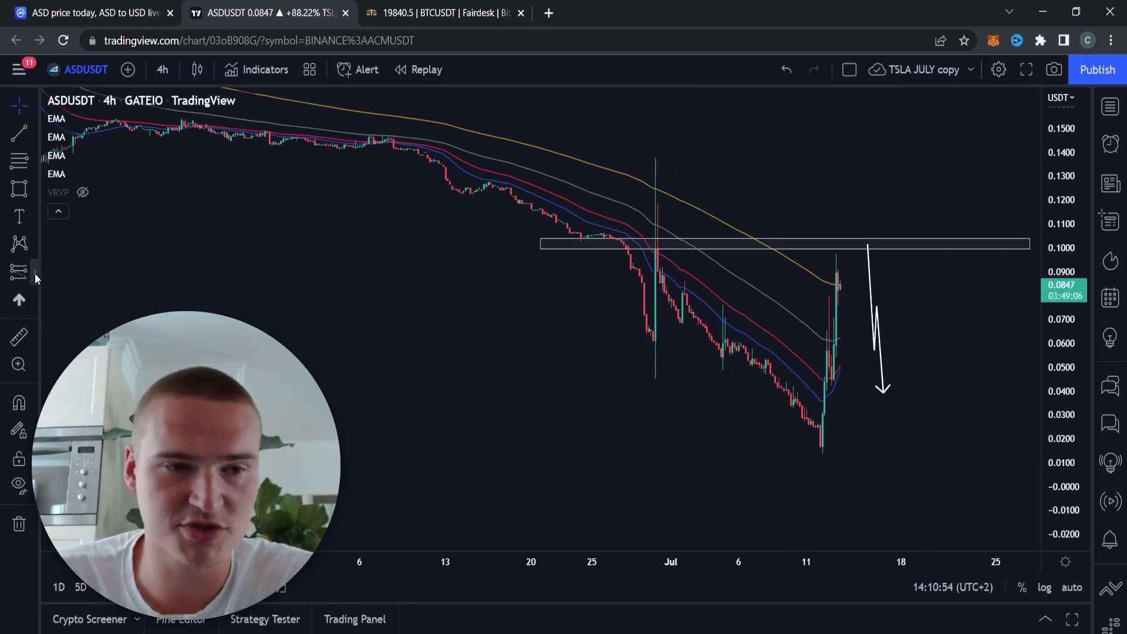
{"action": "left_click", "coordinate": [34, 272]}
{"action": "left_click", "coordinate": [70, 302]}
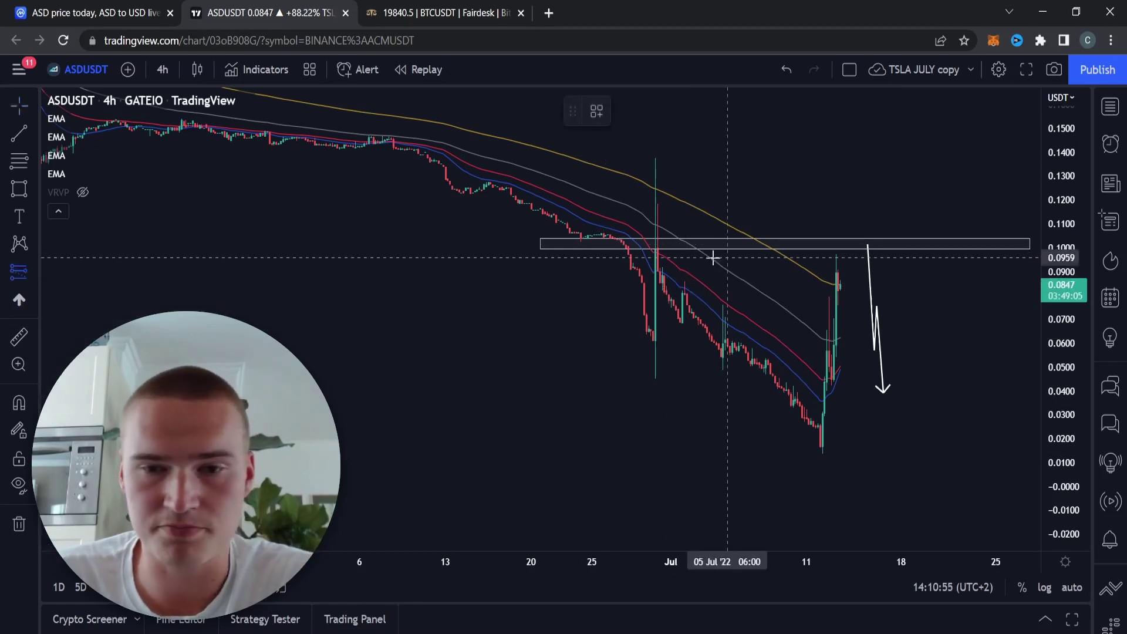
{"action": "left_click", "coordinate": [671, 294]}
{"action": "left_click_drag", "start_coordinate": [674, 363], "coordinate": [688, 457]}
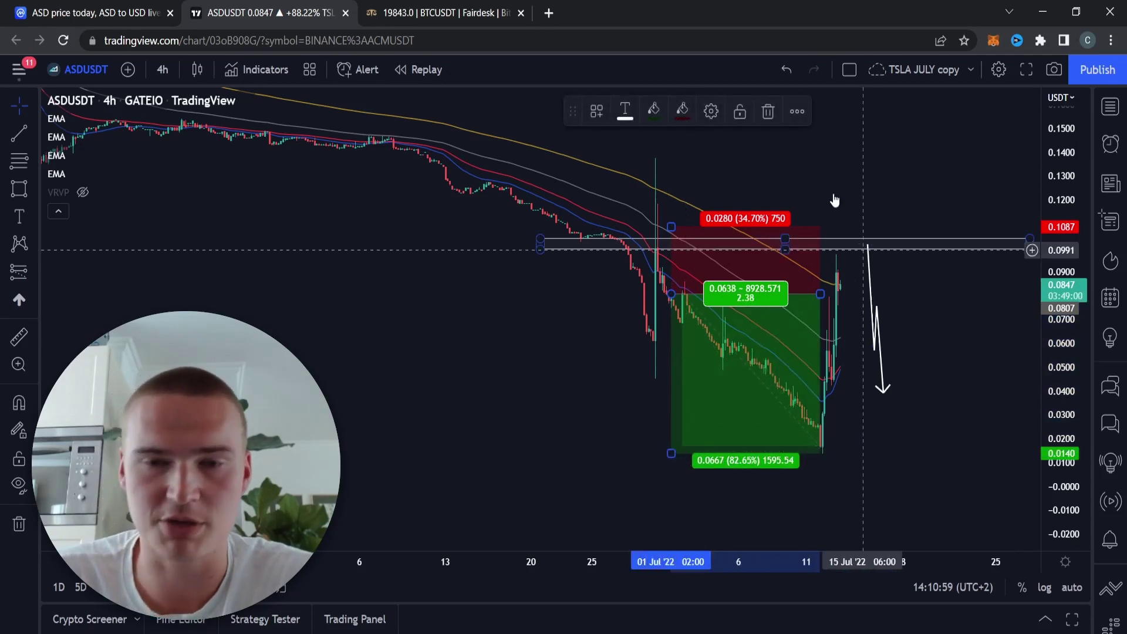
{"action": "left_click", "coordinate": [761, 111]}
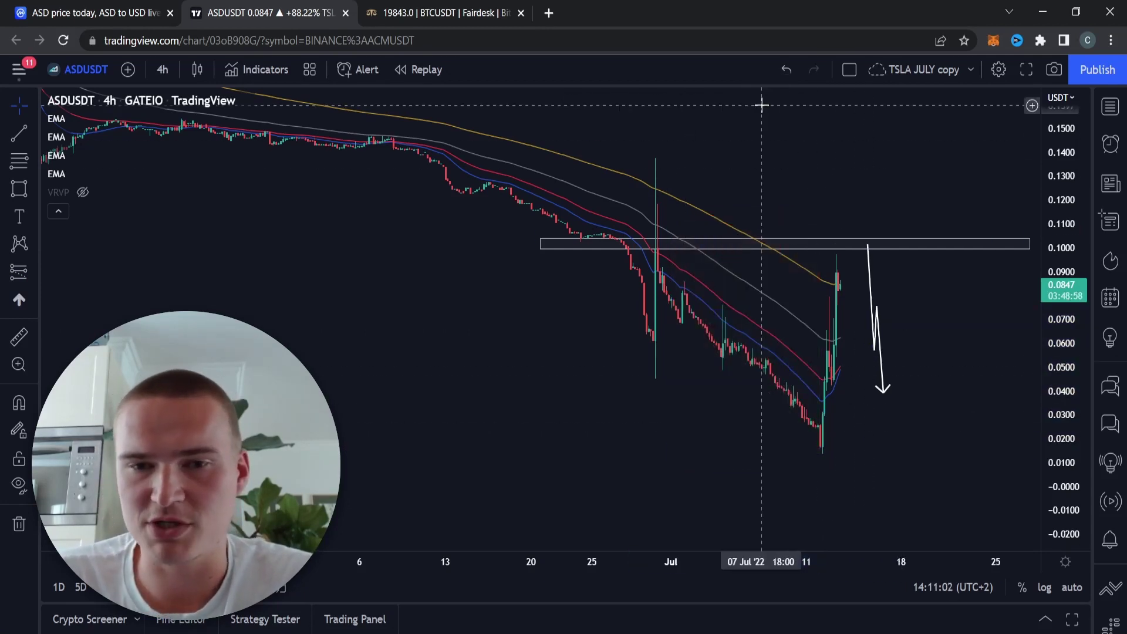
{"action": "left_click_drag", "start_coordinate": [689, 503], "coordinate": [705, 515]}
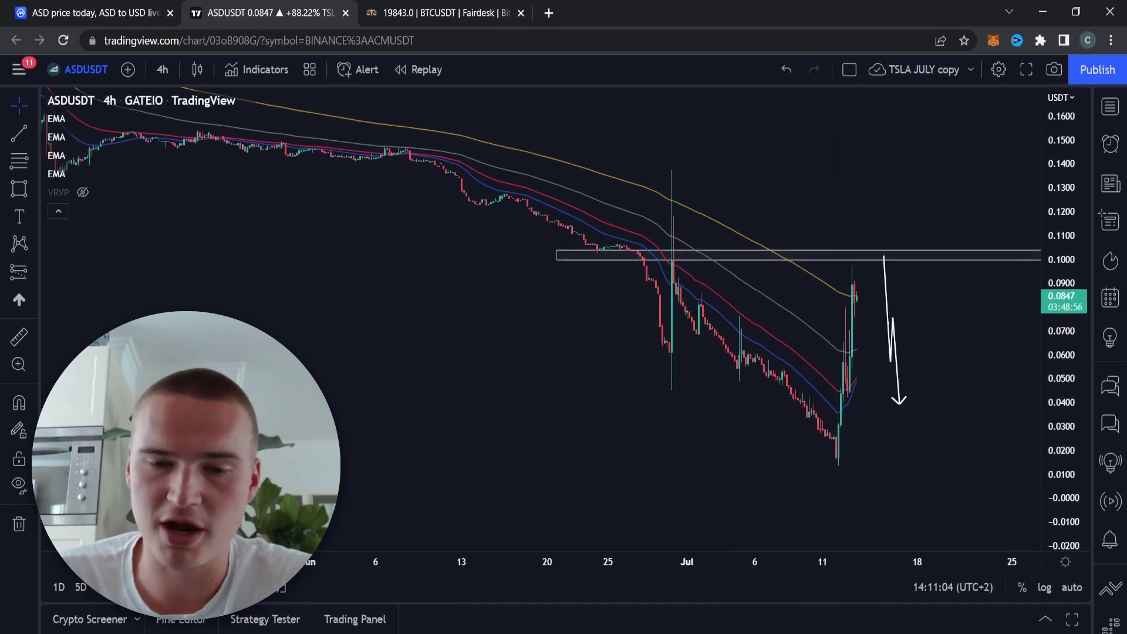